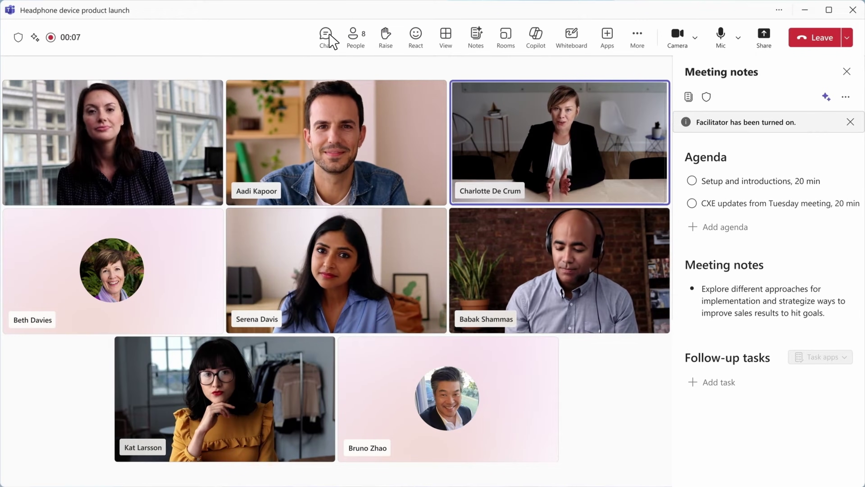
click(325, 37)
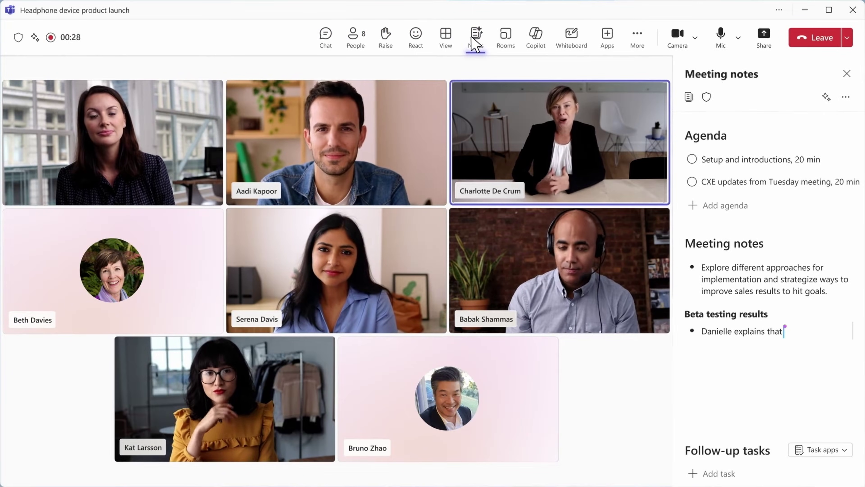
text(they are on track for new product release in December. But they will need to keep an eye on beta testing results. She will follow up on that.)
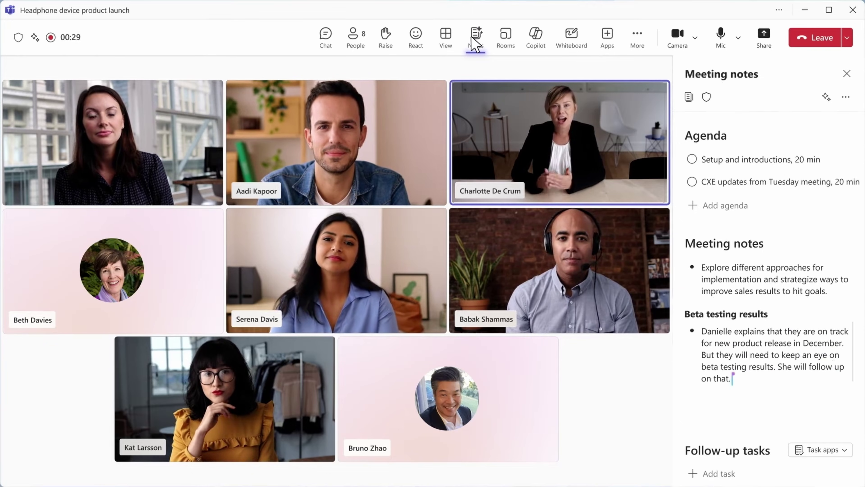
key(Return)
text(Show more demos about the new features in next sync meeting)
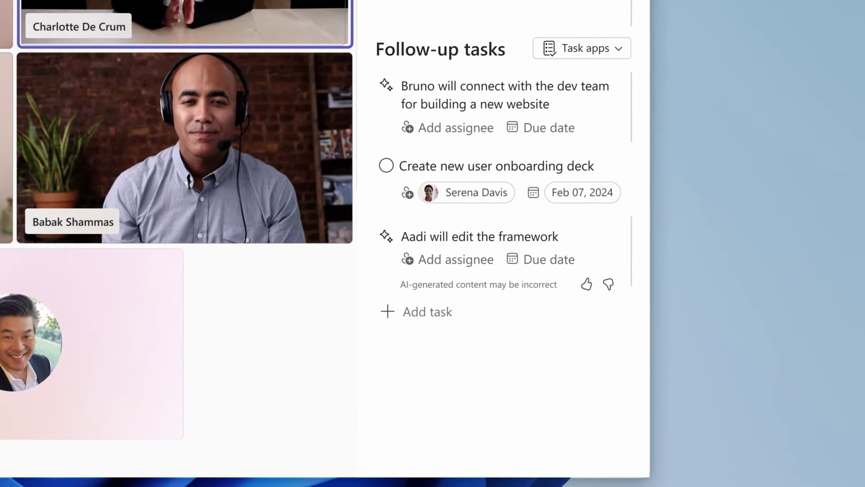
scroll(503, 238, up, 10)
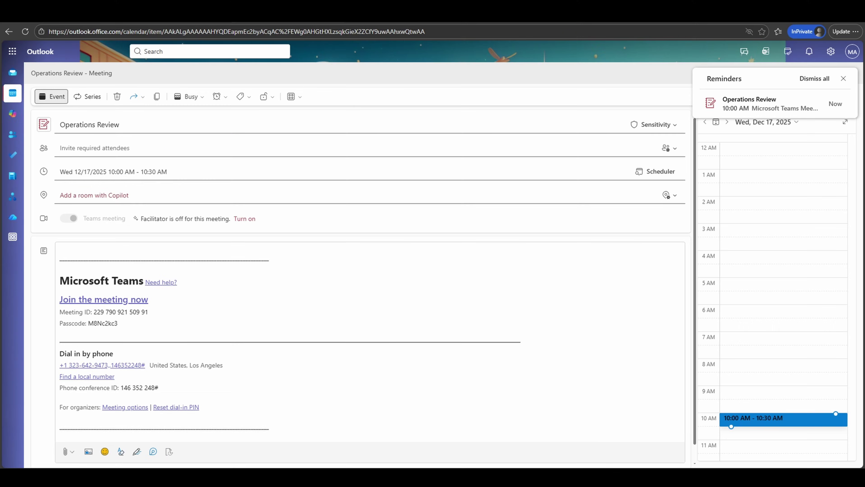
Open the meeting options for the Operations Review event and show the Copilot and other AI settings.
click(137, 407)
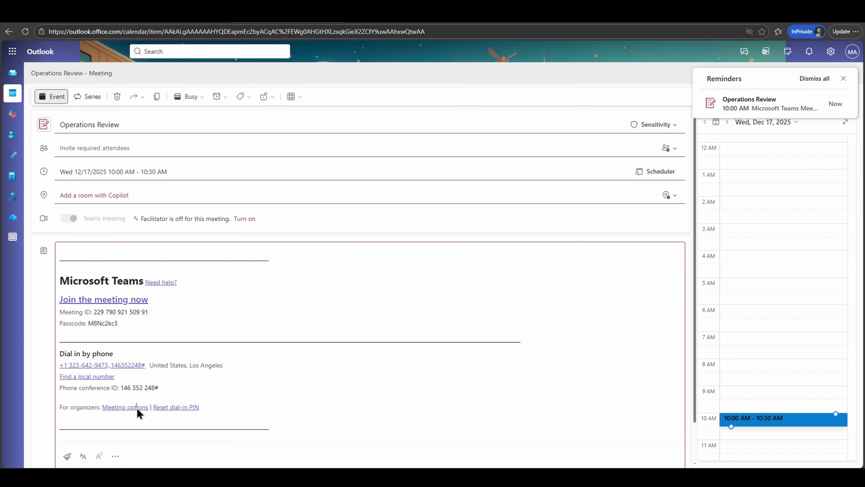
ctrl+click(125, 407)
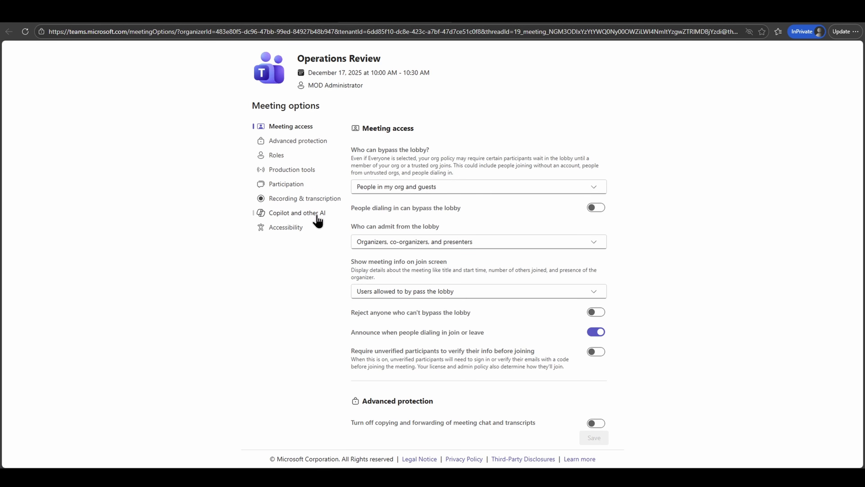
click(317, 216)
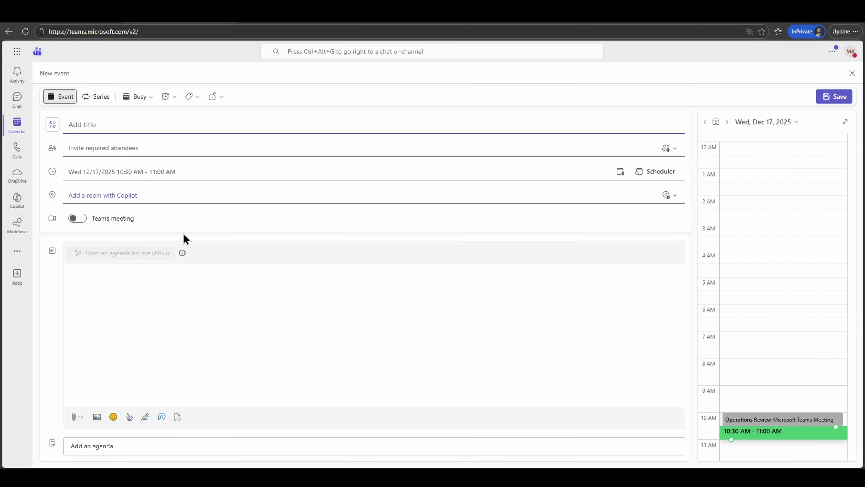
Make the new calendar event a Teams meeting.
click(80, 221)
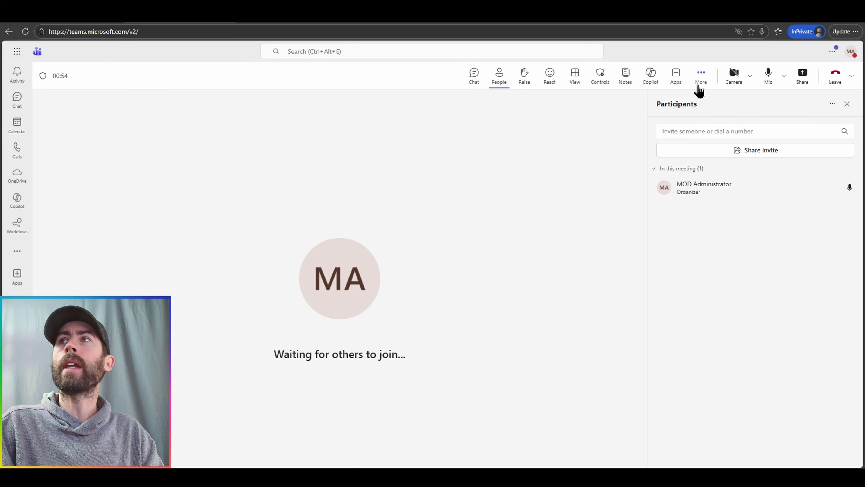
Turn on Facilitator in the running meeting with English (US) as the spoken language, and show the participants list.
click(702, 78)
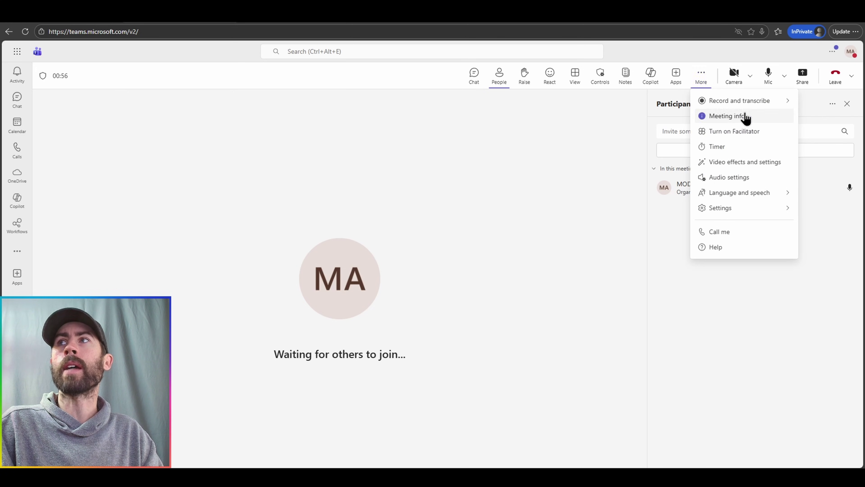
click(764, 134)
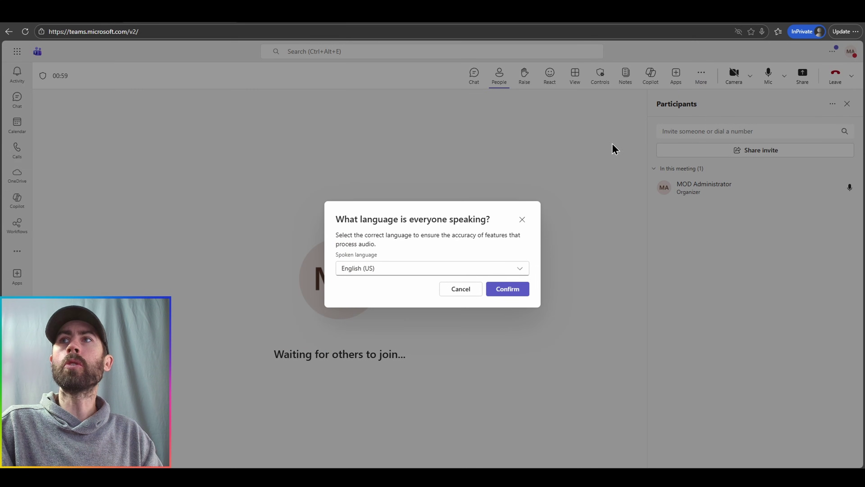
click(506, 289)
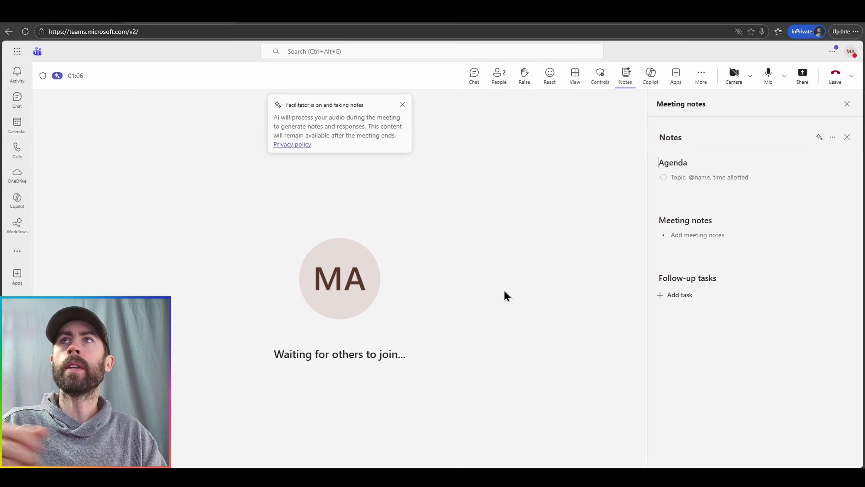
click(499, 84)
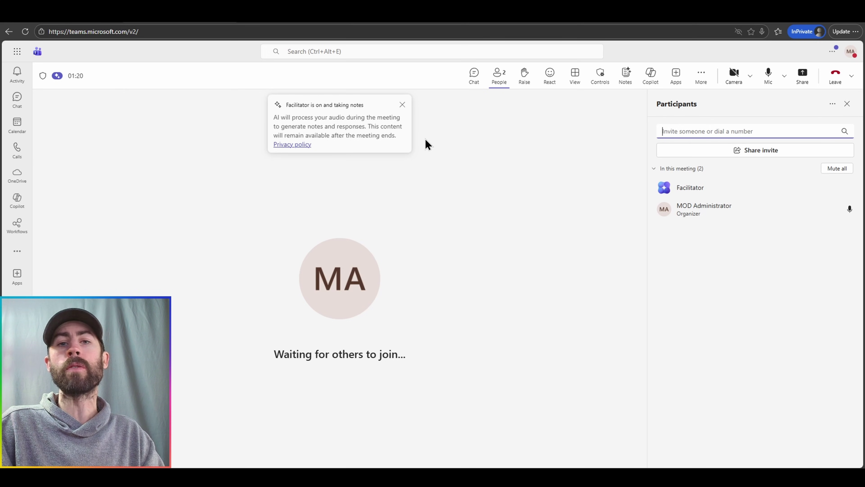
In the meeting notes, set the due date of the follow-up task about a single metric dashboard to Fri, Dec 19.
click(626, 82)
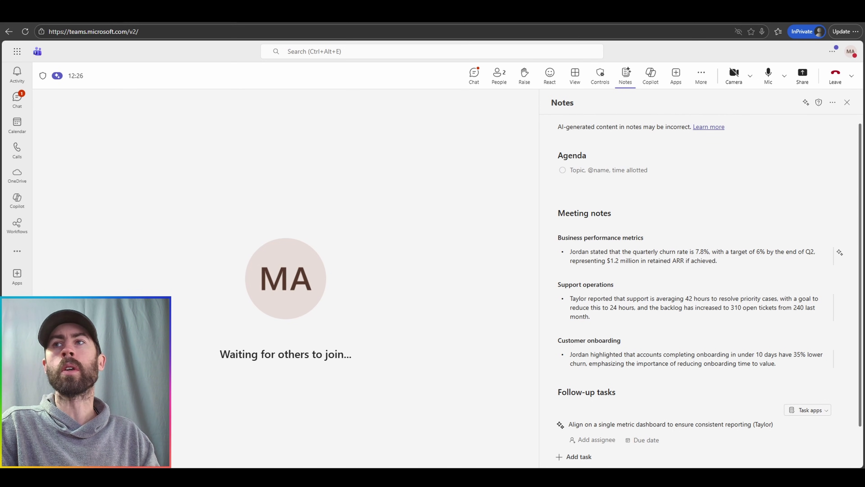
scroll(681, 300, down, 1)
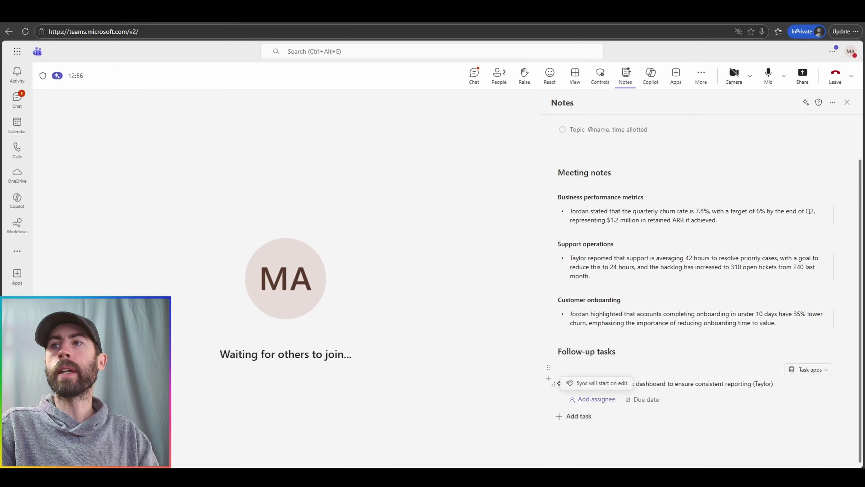
click(607, 400)
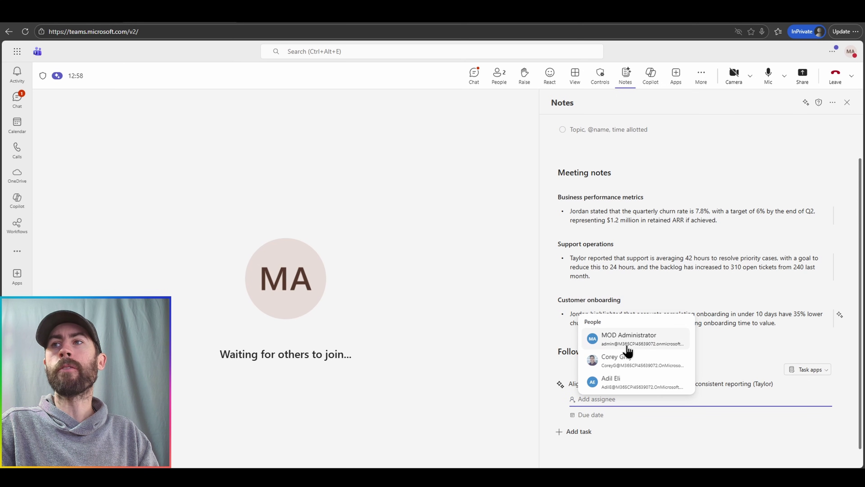
key(Tab)
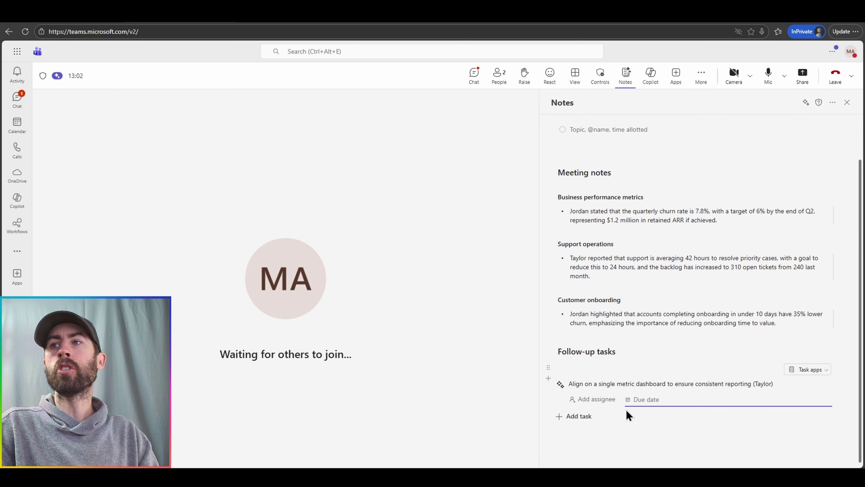
click(656, 406)
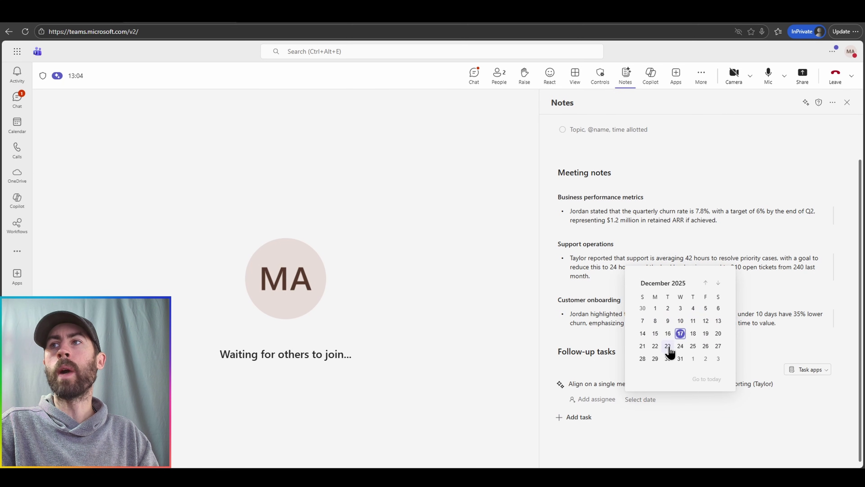
click(705, 333)
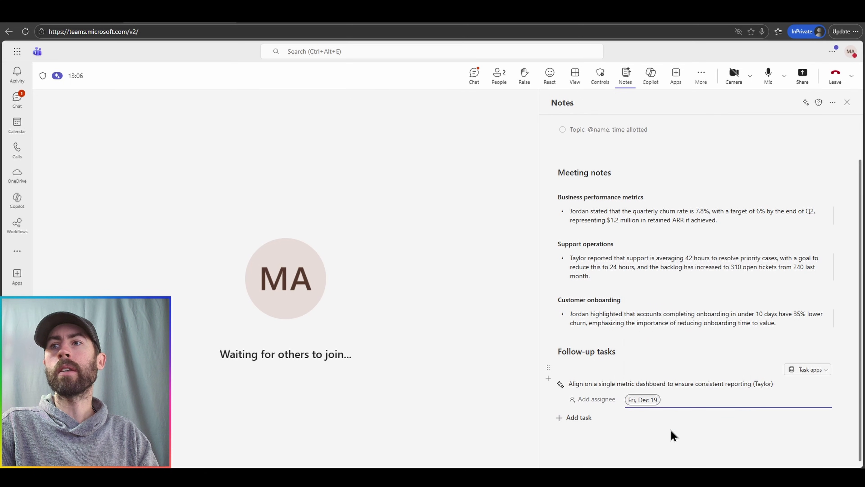
click(660, 446)
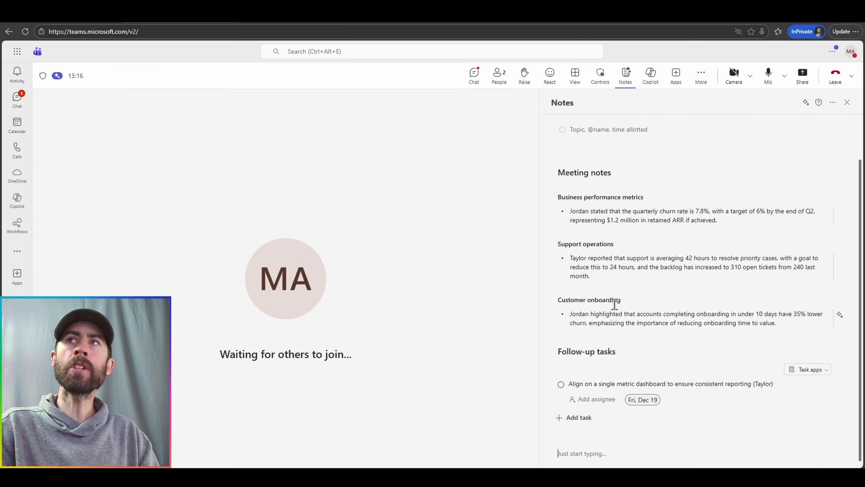
Mention Facilitator in the meeting chat and send it the question "what actions items are identified in this meeting?".
click(475, 76)
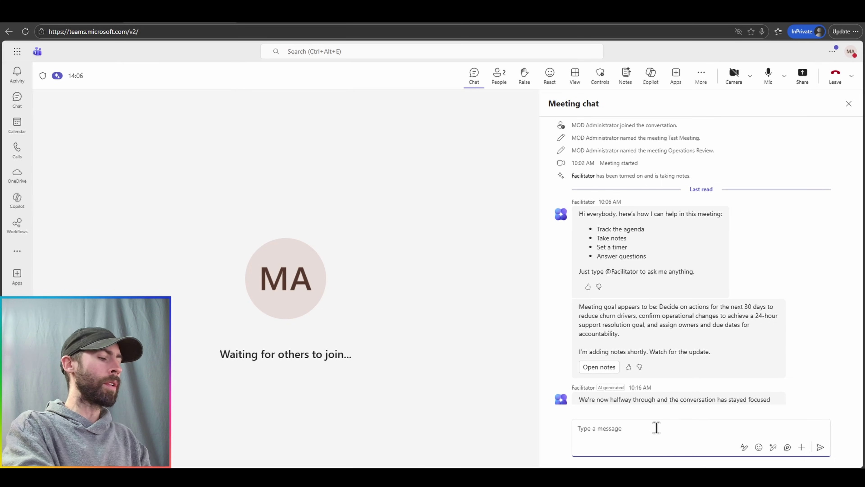
text(@Fa)
key(Return)
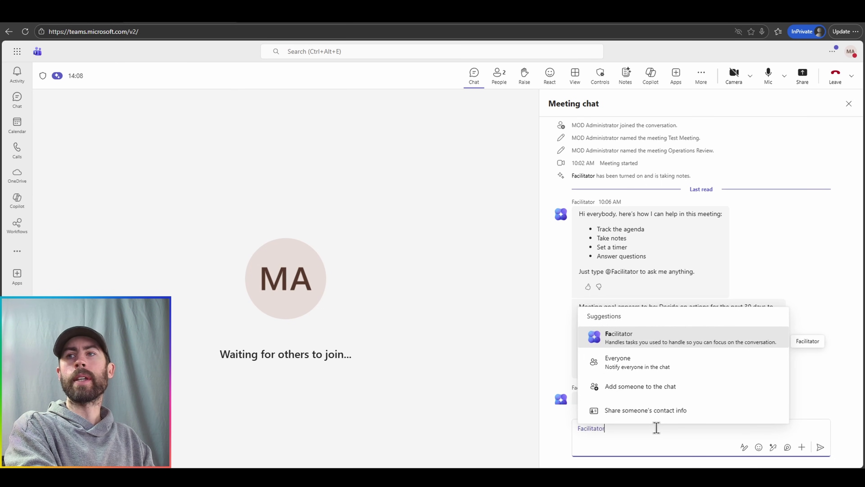
text(what actions it)
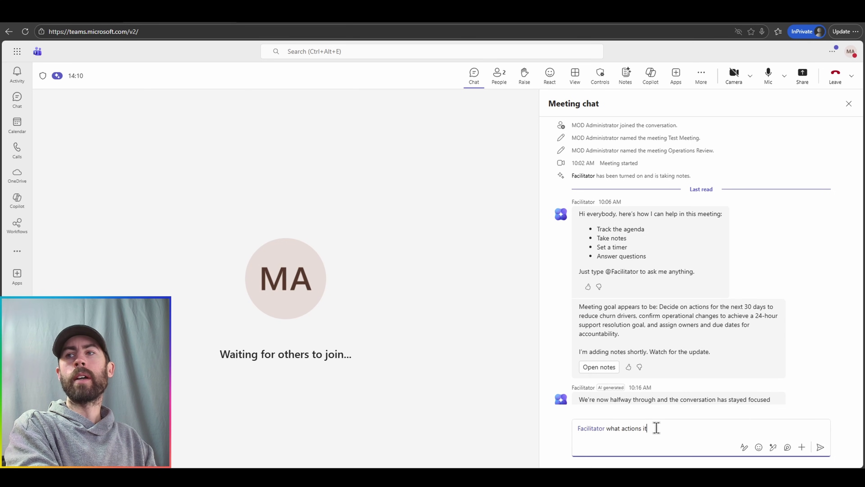
text(ems are identified in thsi me)
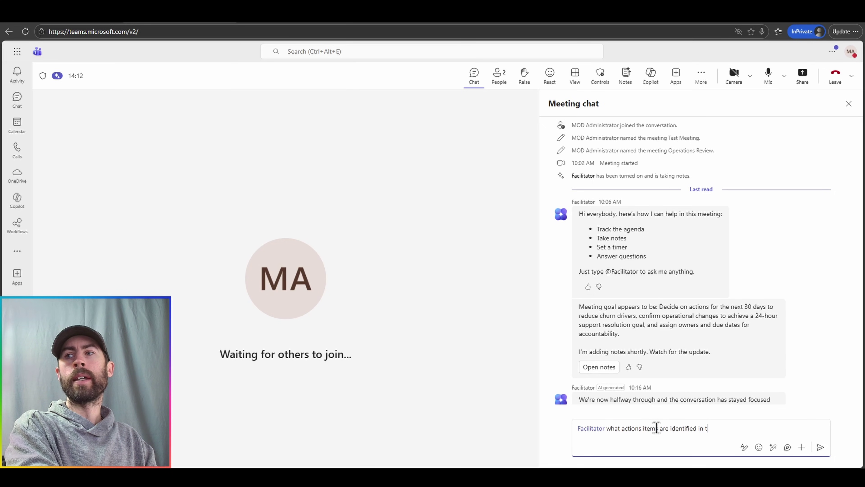
key(BackSpace)
key(BackSpace)
key(BackSpace)
key(BackSpace)
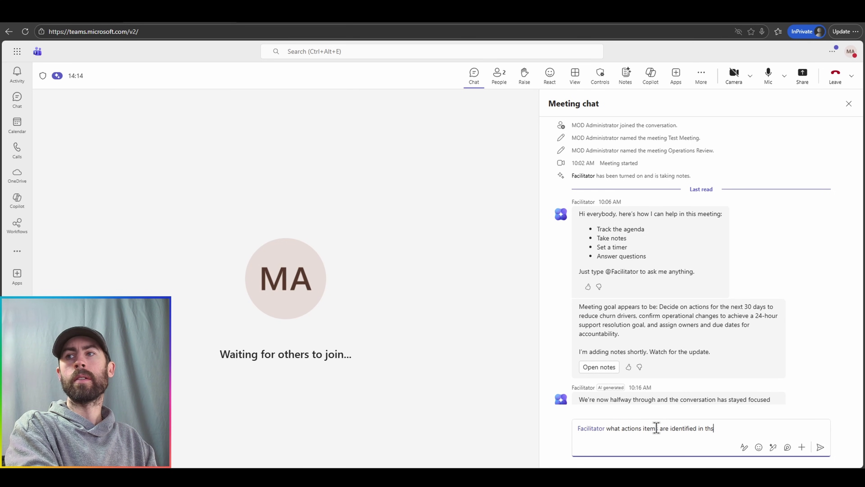
key(BackSpace)
text(is meeting?)
key(Return)
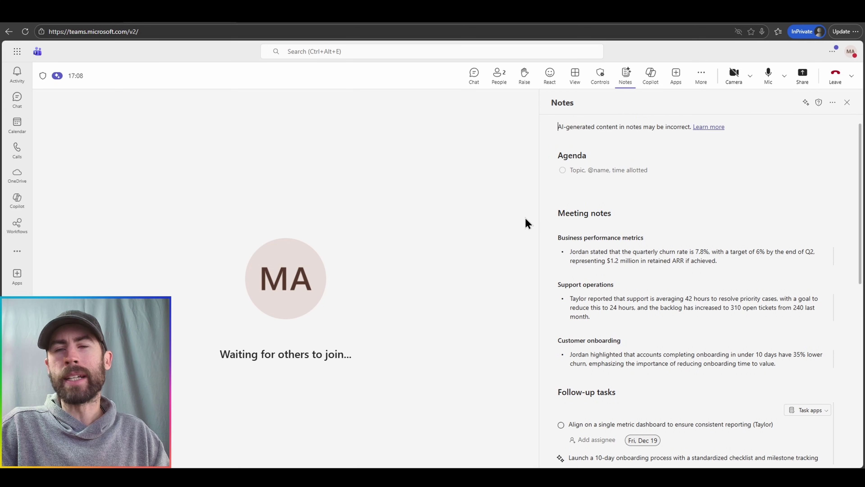
Review the AI-generated meeting notes and follow-up tasks inside the meeting.
scroll(551, 220, down, 5)
scroll(551, 222, down, 3)
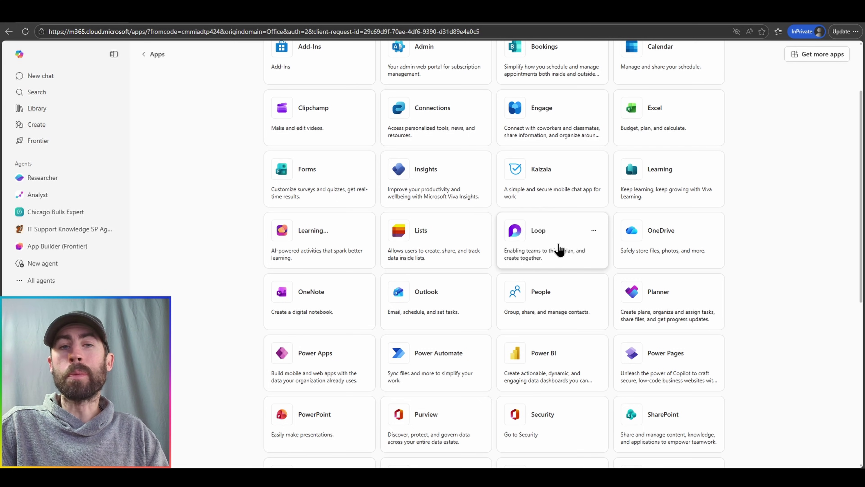
Switch to Loop and review the Operations Review meeting notes down through the follow-up tasks table.
click(559, 247)
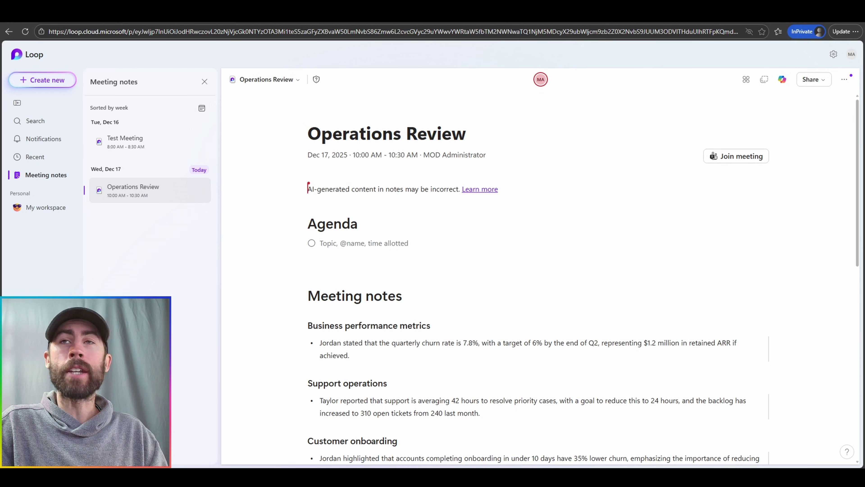
scroll(494, 293, down, 6)
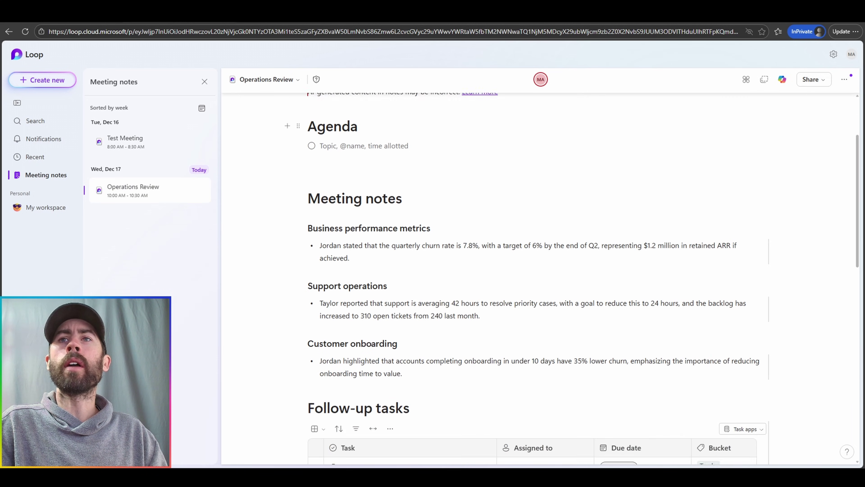
scroll(493, 272, down, 3)
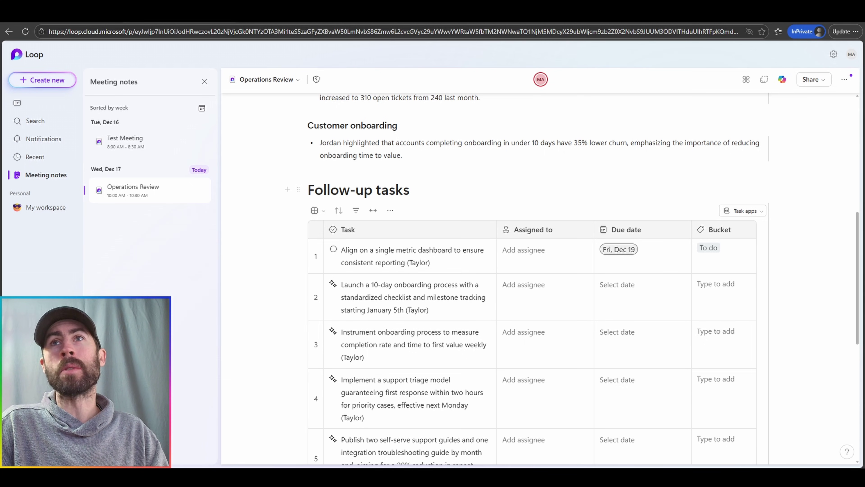
scroll(443, 272, down, 3)
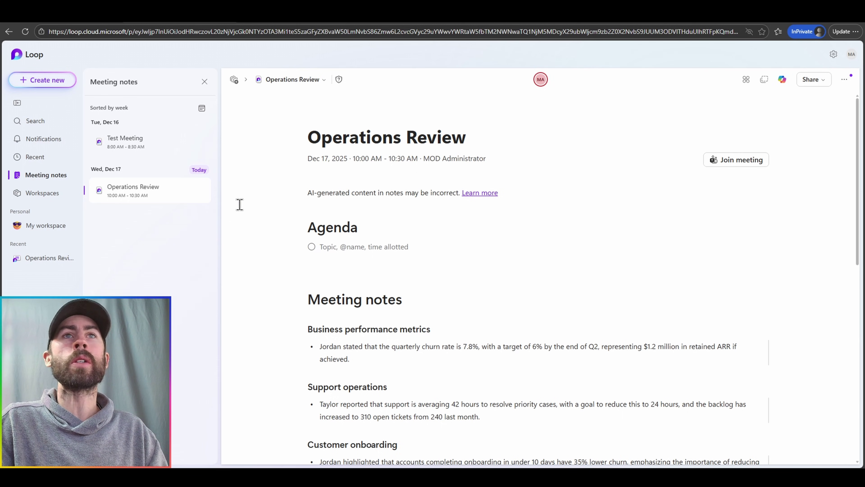
Add the Operations Review notes page to the Operations Review workspace and open that workspace.
click(235, 79)
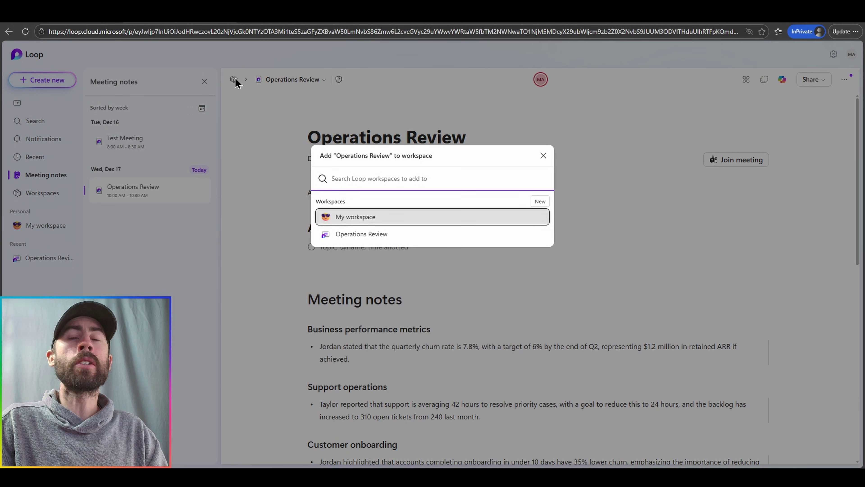
click(362, 234)
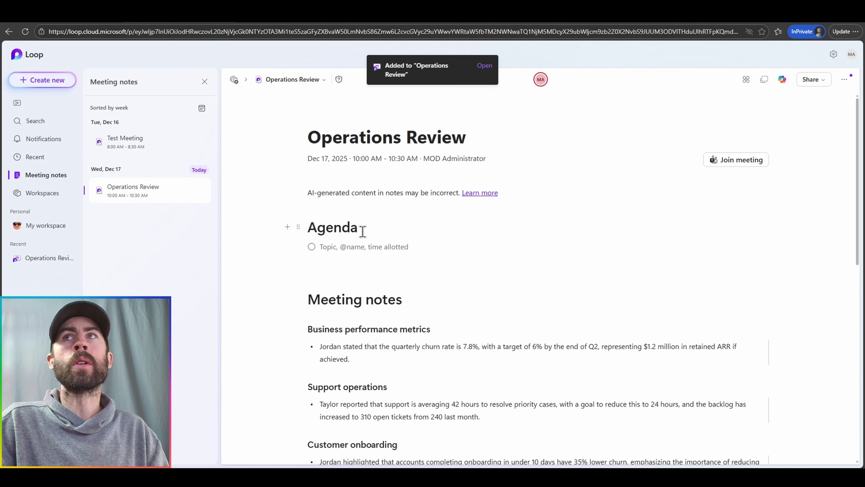
click(34, 260)
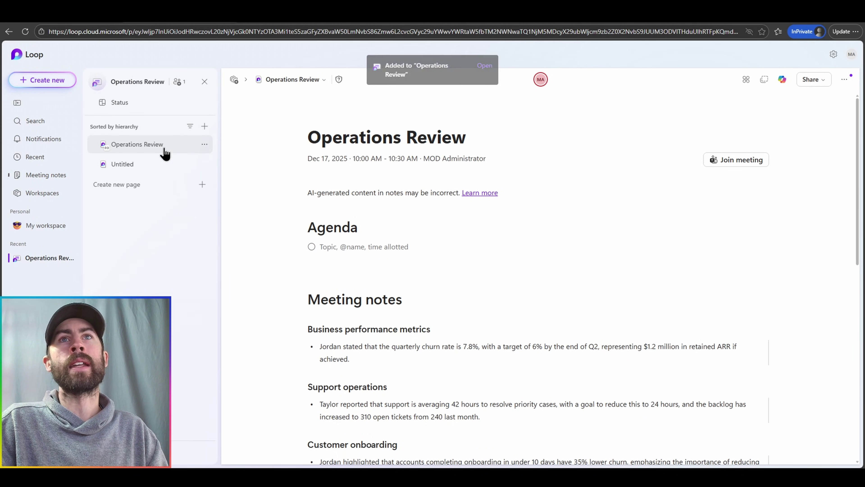